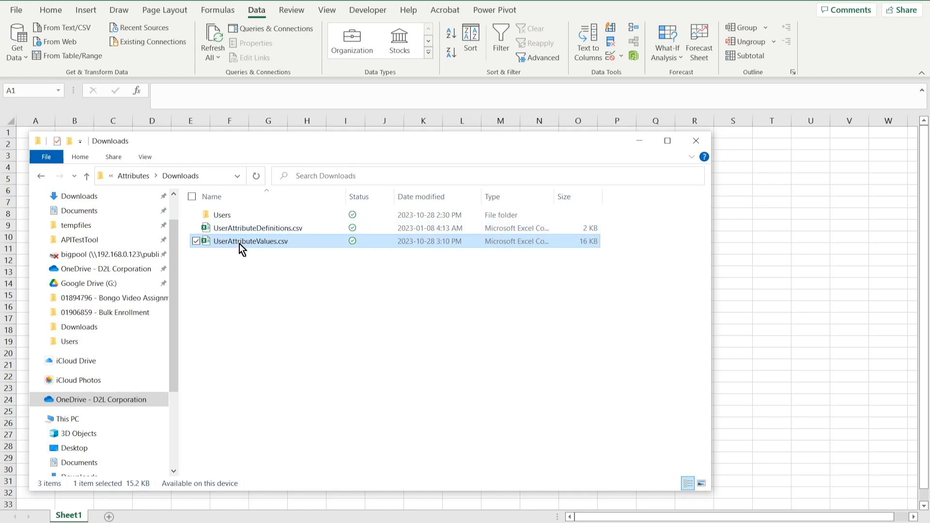
# Import UserAttributeValues.csv from the Downloads folder into the workbook as a connection-only query.
pyautogui.click(640, 1)
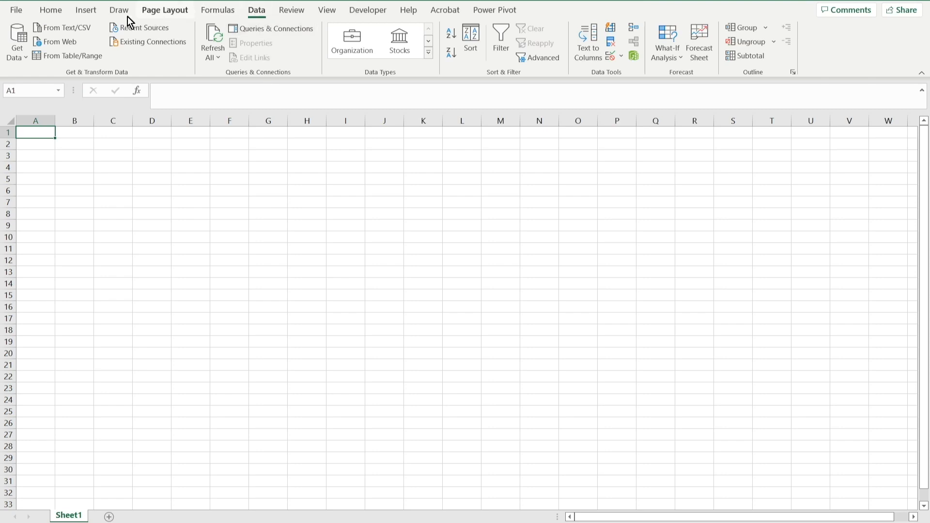
pyautogui.click(72, 28)
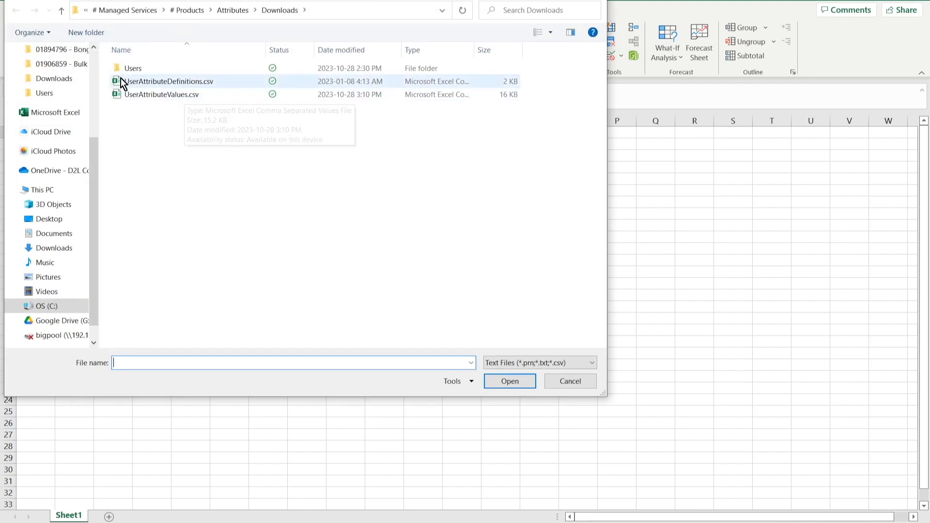
pyautogui.doubleClick(156, 95)
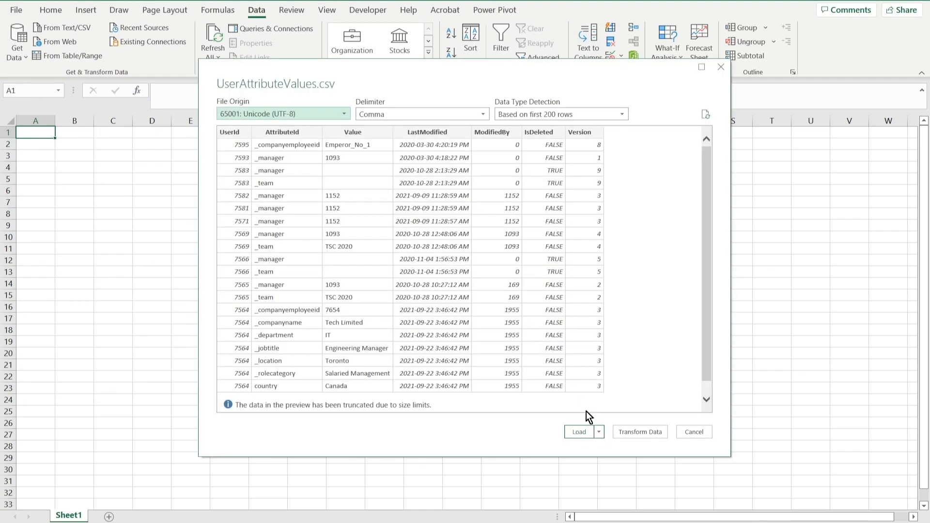
pyautogui.click(599, 432)
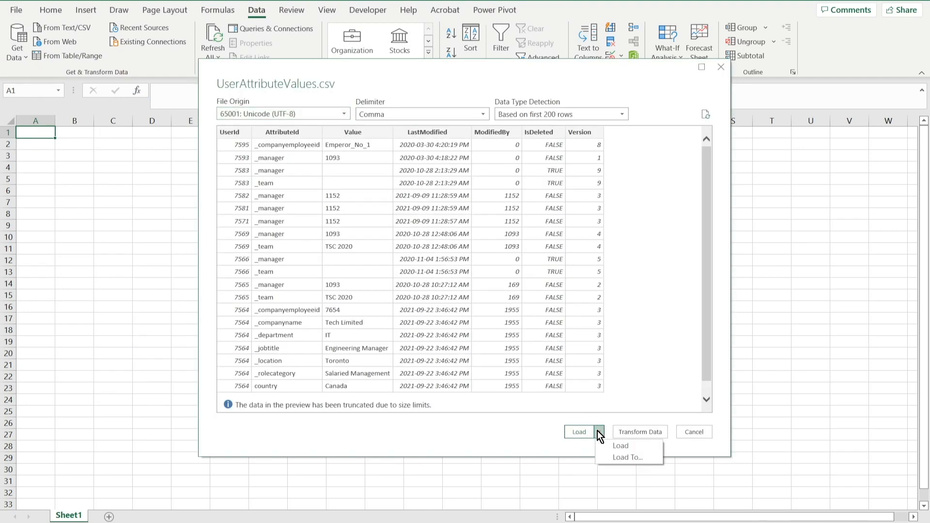
pyautogui.click(626, 458)
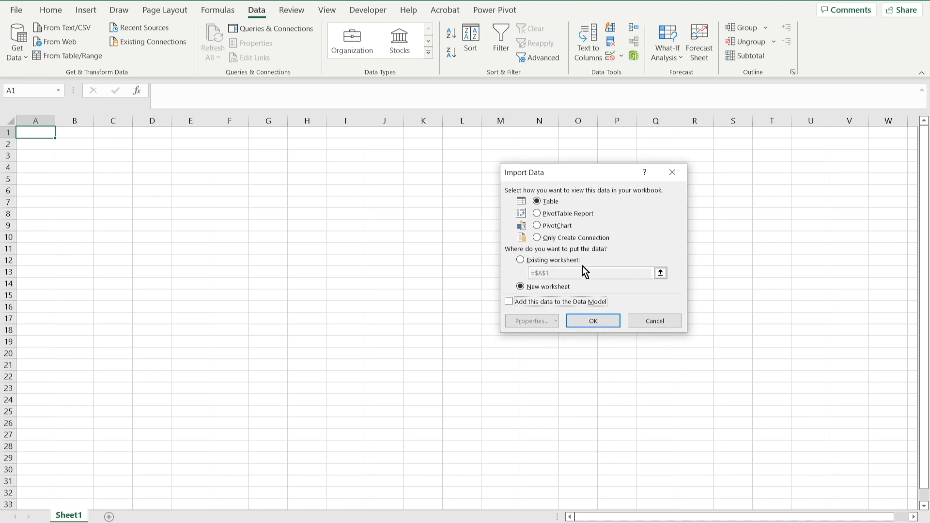
pyautogui.click(573, 240)
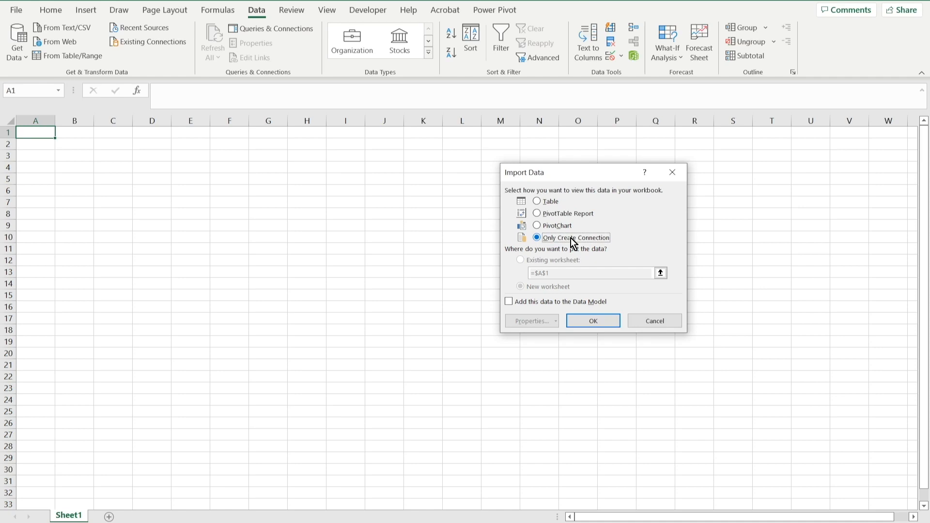
pyautogui.click(598, 321)
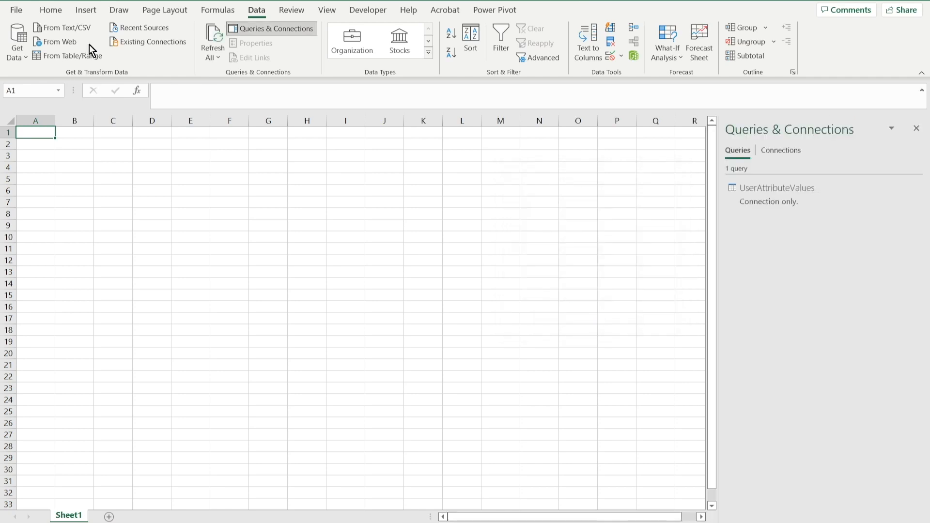
# Import UserAttributeDefinitions.csv from the Downloads folder as a connection-only query and preview its data.
pyautogui.click(75, 29)
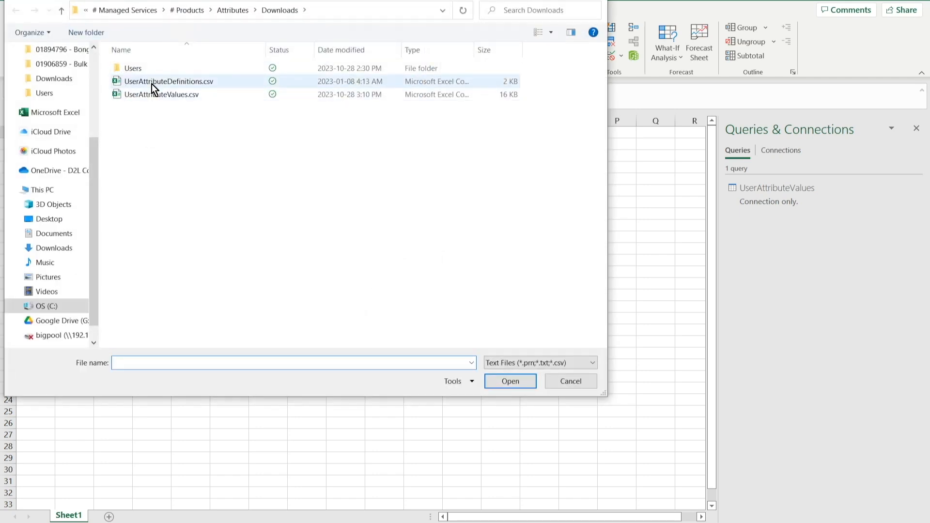
pyautogui.doubleClick(152, 83)
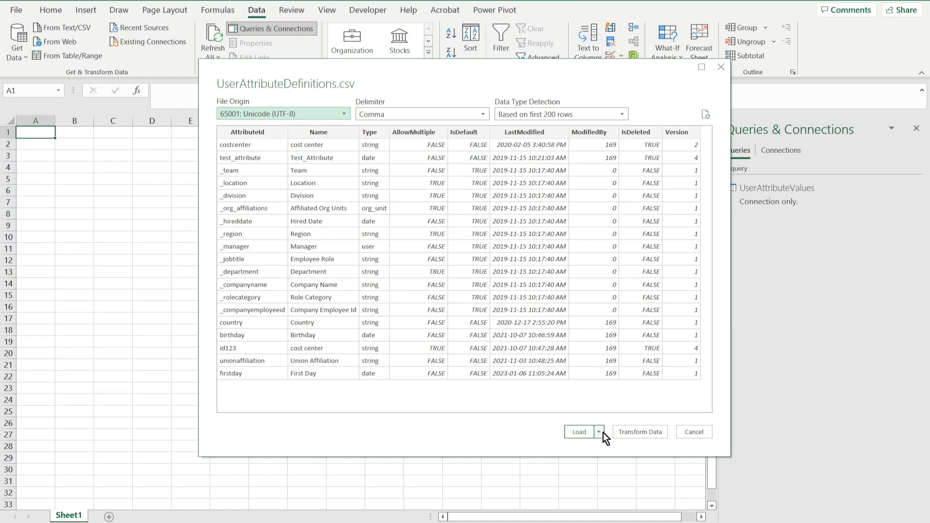
pyautogui.click(602, 432)
pyautogui.click(620, 447)
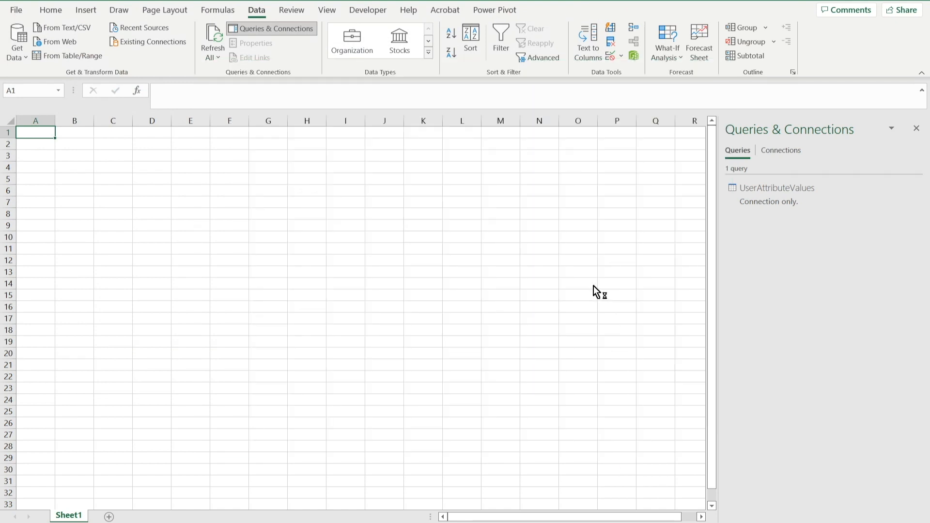
pyautogui.click(562, 241)
pyautogui.click(582, 320)
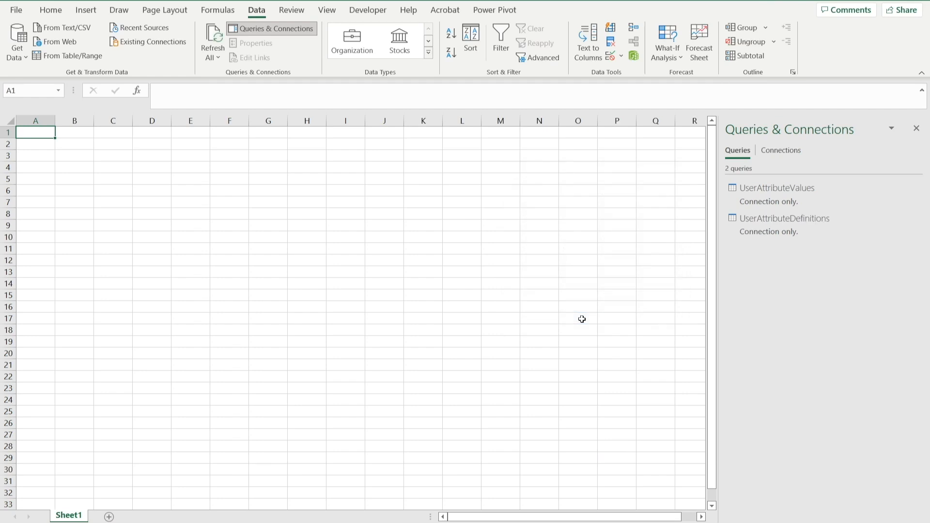
pyautogui.moveTo(775, 216)
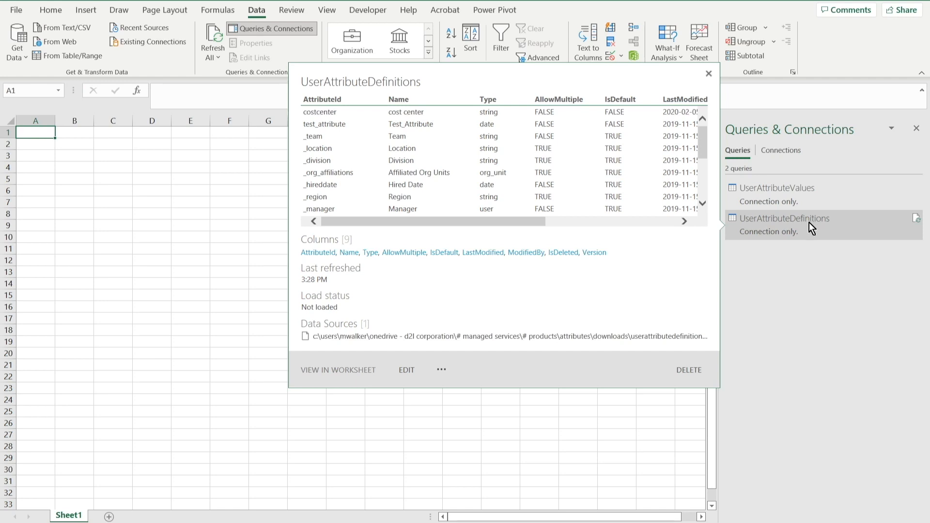
pyautogui.moveTo(801, 189)
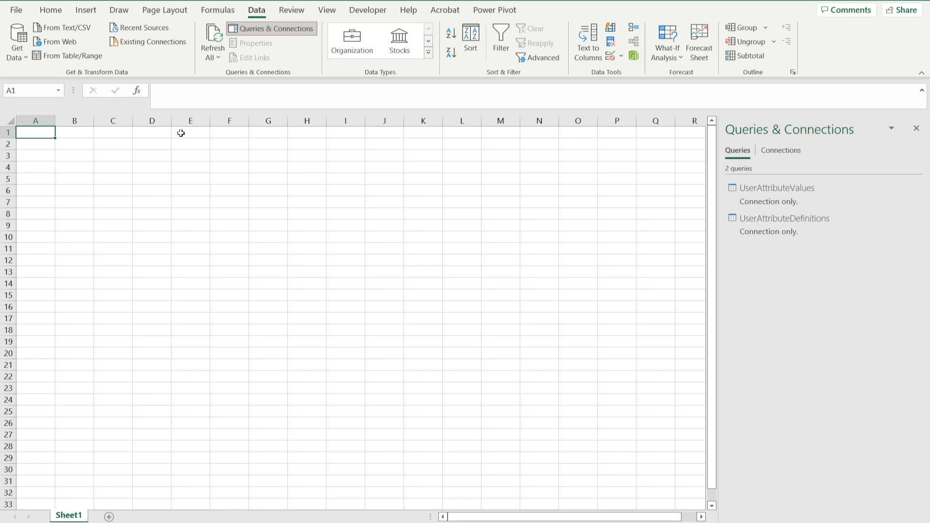
# Get data from the Users folder, combining its CSV files with the first file as sample, and load it as connection only.
pyautogui.click(19, 54)
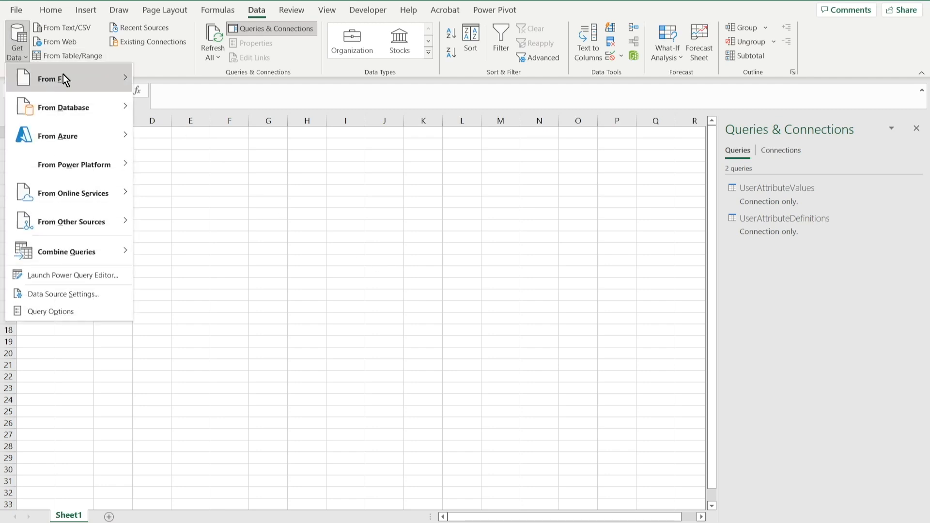
pyautogui.moveTo(63, 75)
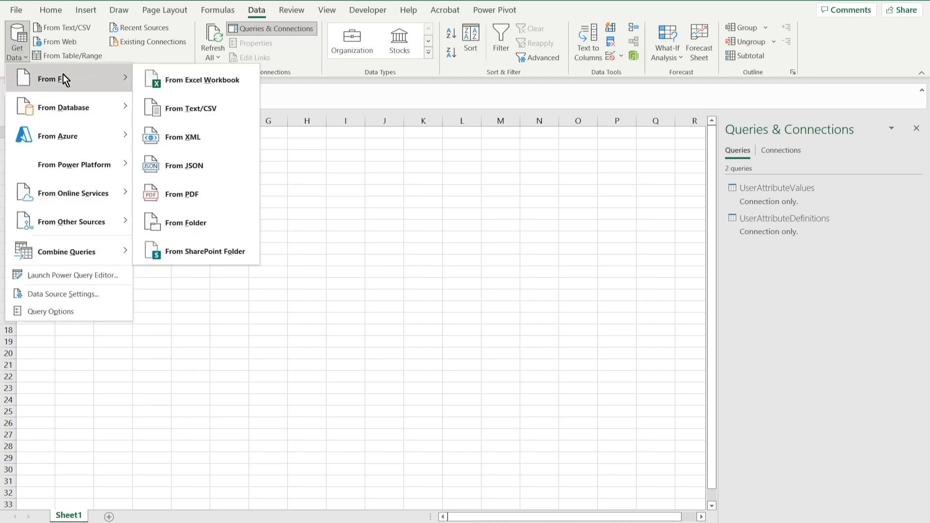
pyautogui.click(186, 222)
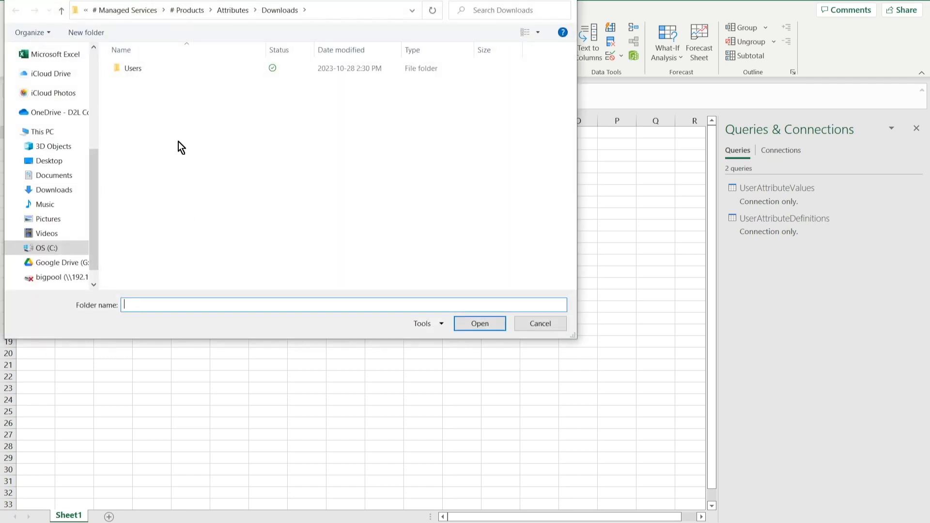
pyautogui.click(144, 69)
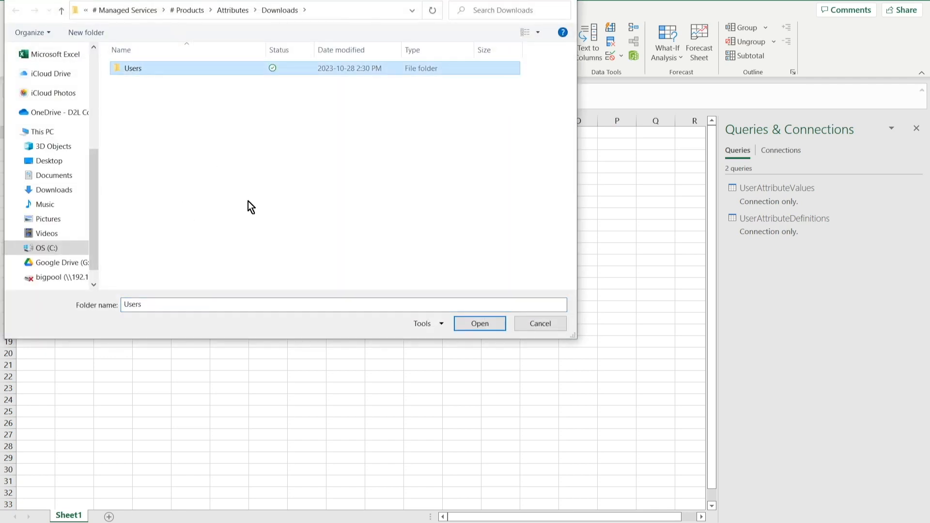
pyautogui.click(475, 323)
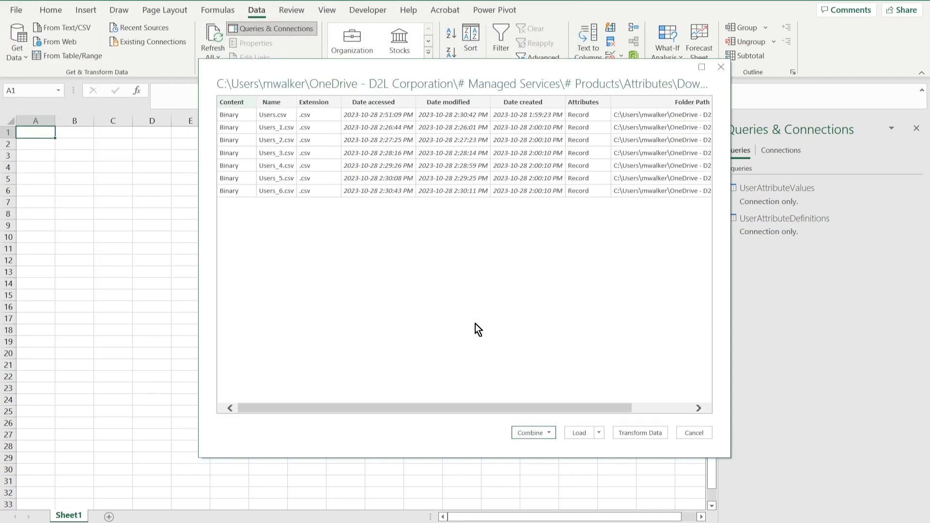
pyautogui.click(548, 432)
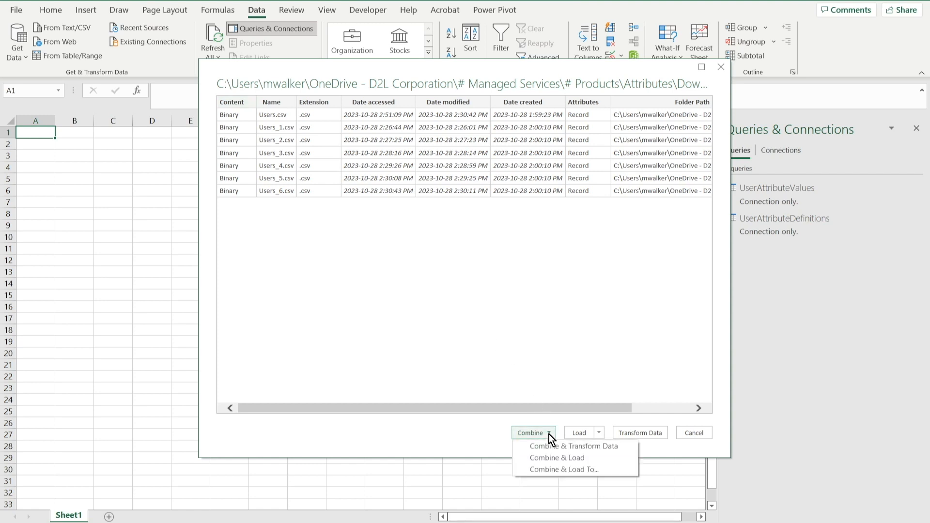
pyautogui.click(570, 469)
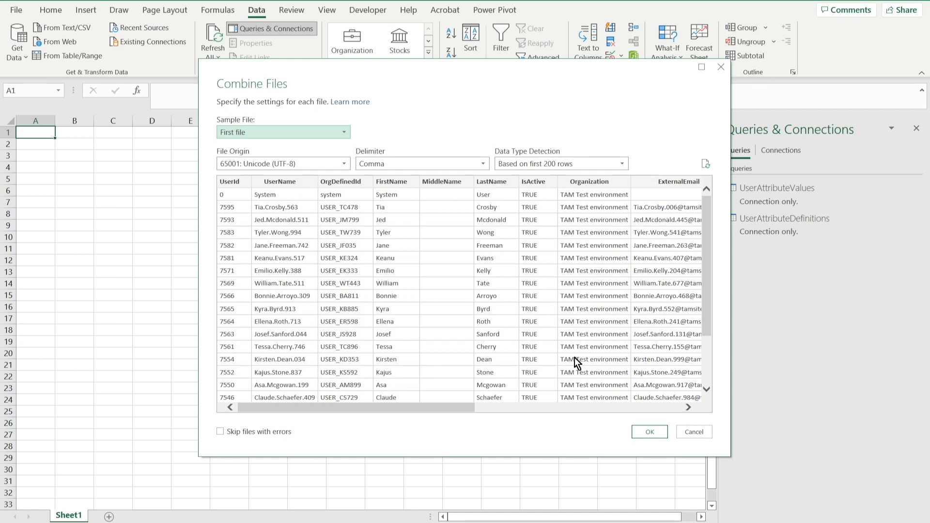
pyautogui.click(646, 429)
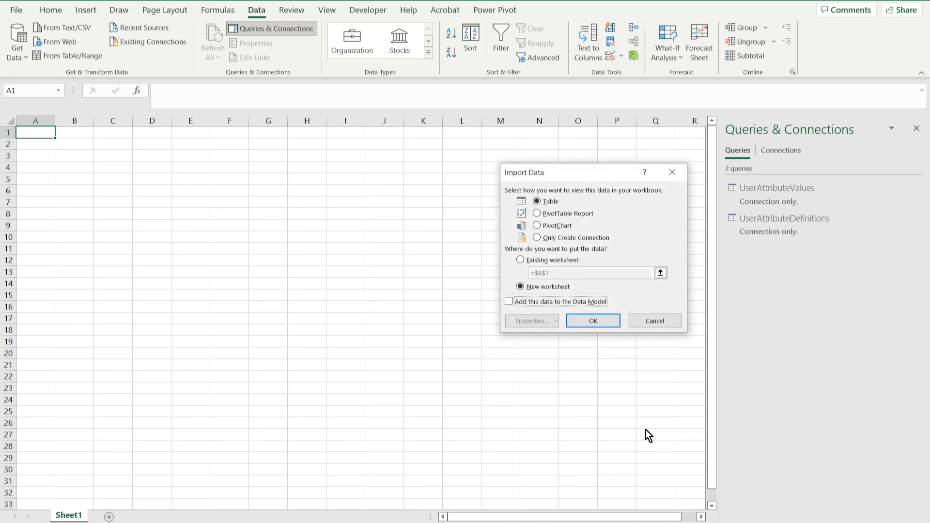
pyautogui.click(556, 240)
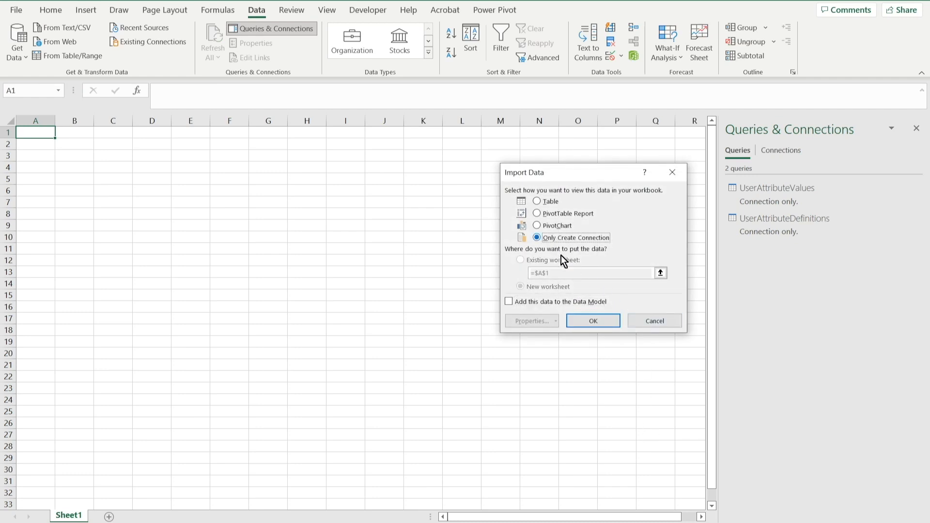
pyautogui.click(592, 321)
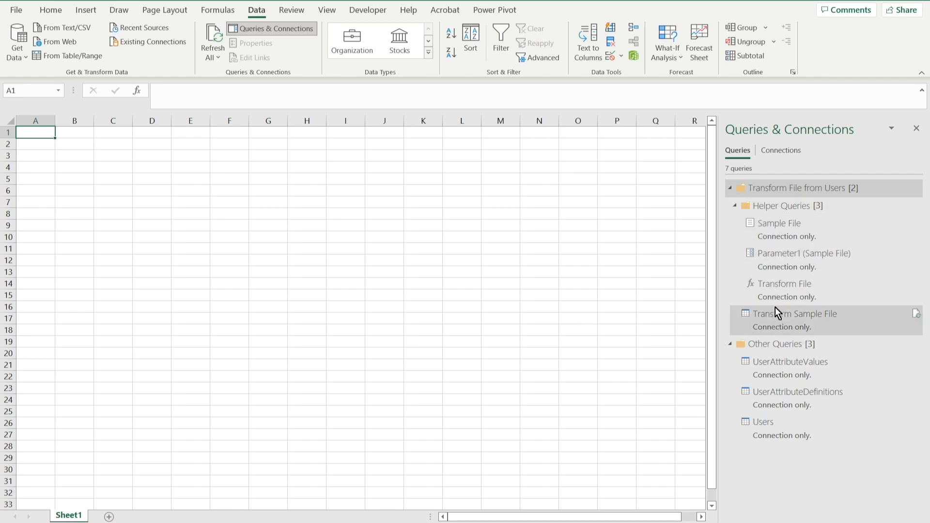
# Collapse the Helper Queries group and open the Users query in the Power Query Editor.
pyautogui.click(734, 206)
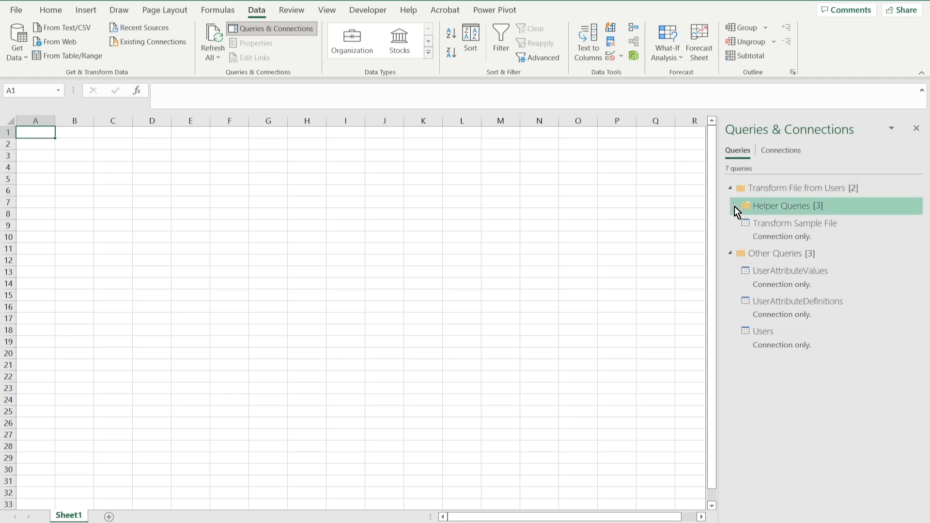
pyautogui.moveTo(782, 333)
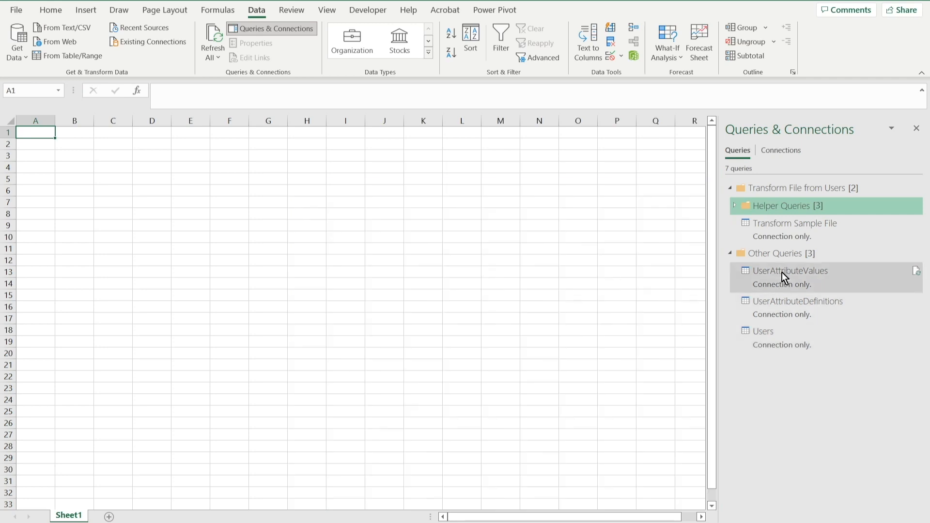
pyautogui.click(783, 329)
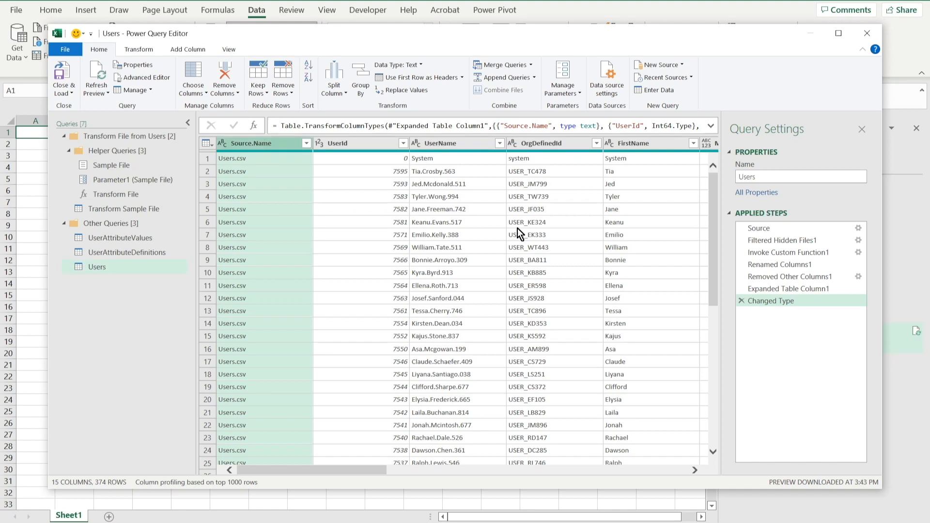
# Sort the Users query by UserId in descending order, with Version descending as the second sort level.
pyautogui.click(364, 143)
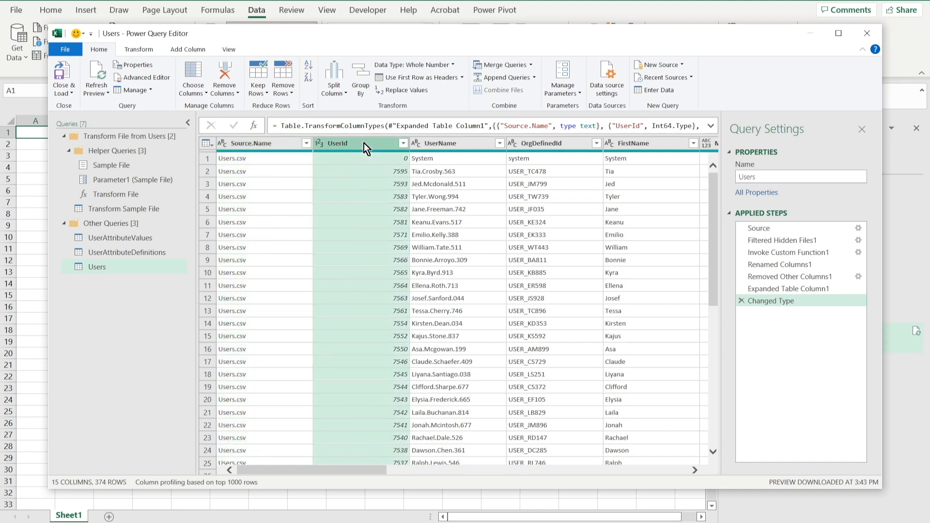
pyautogui.click(307, 77)
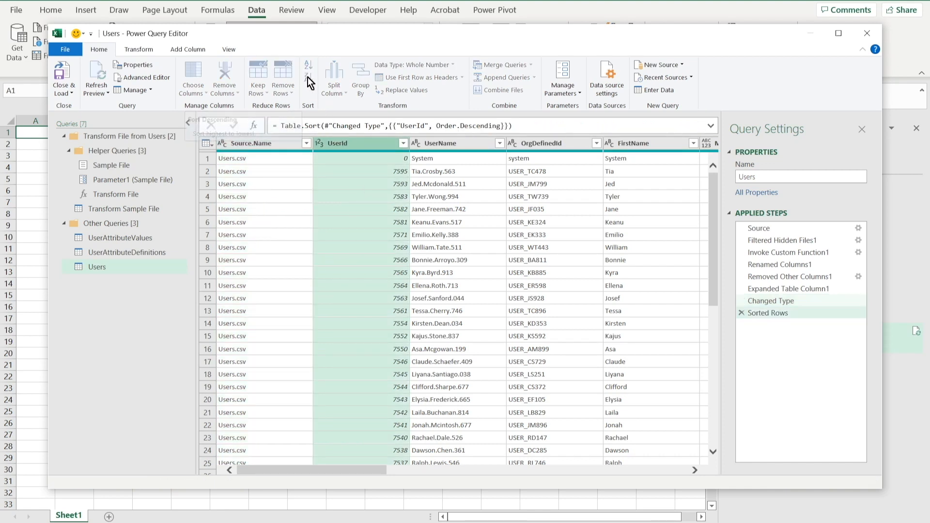
pyautogui.moveTo(379, 470); pyautogui.dragTo(663, 478)
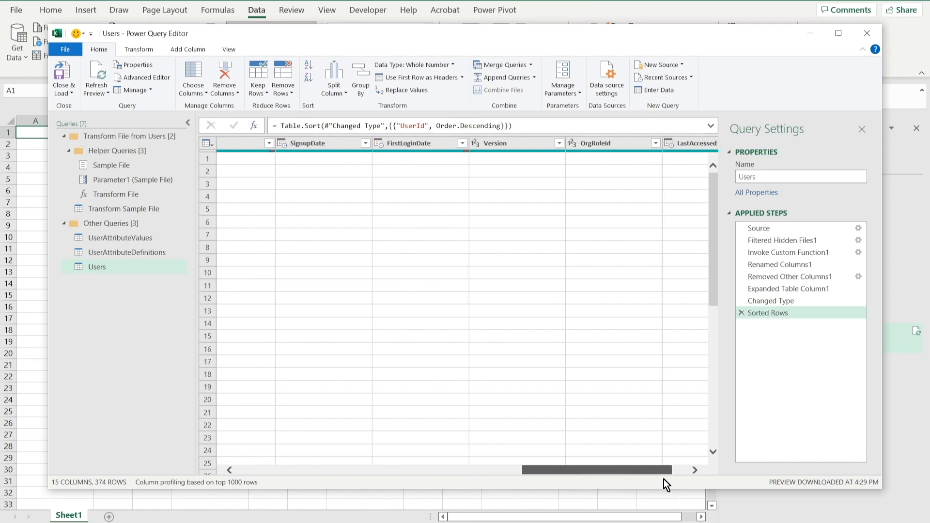
pyautogui.click(511, 144)
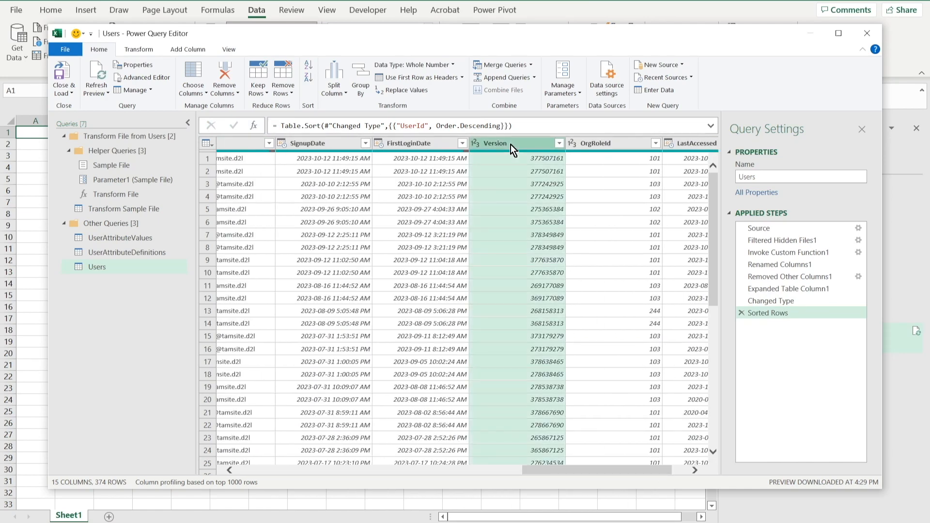
pyautogui.click(307, 76)
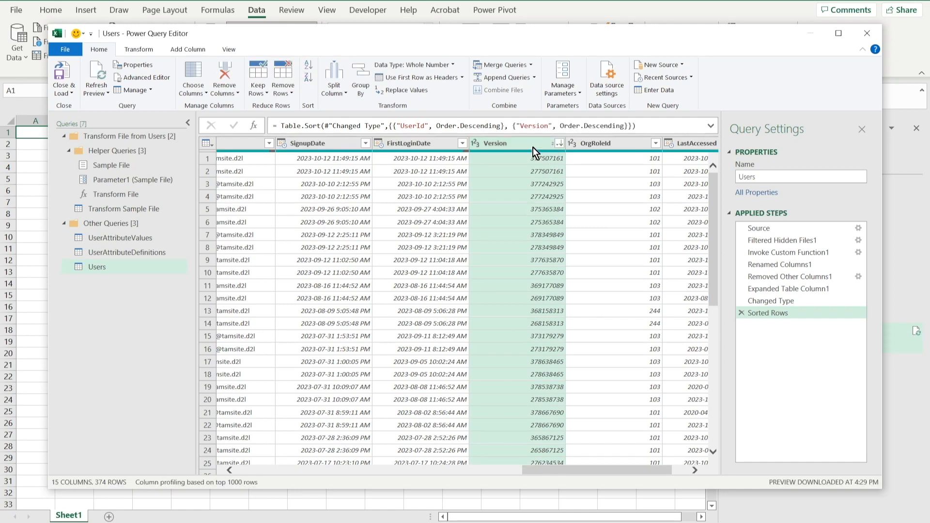
pyautogui.moveTo(558, 468); pyautogui.dragTo(222, 463)
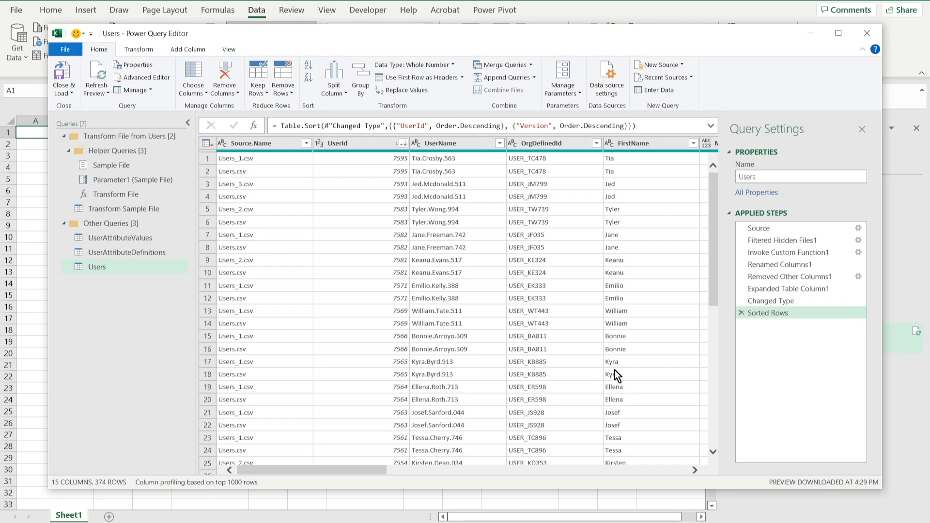
pyautogui.click(287, 94)
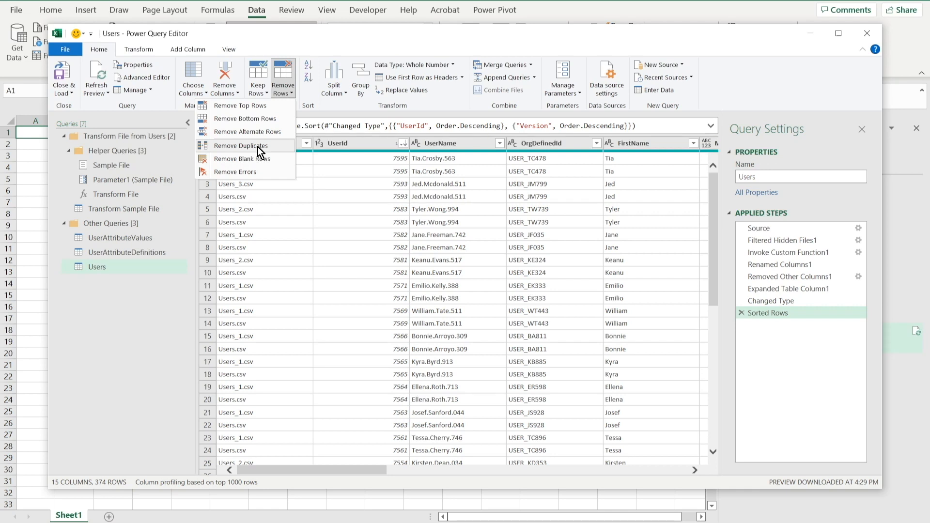
pyautogui.click(283, 33)
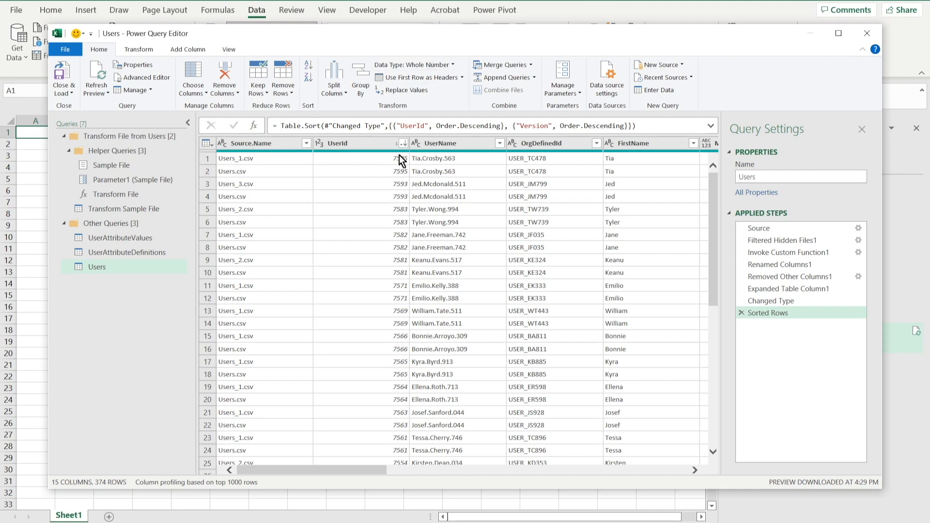
# Duplicate the Users query and rename the copy Max_Version.
pyautogui.rightClick(103, 268)
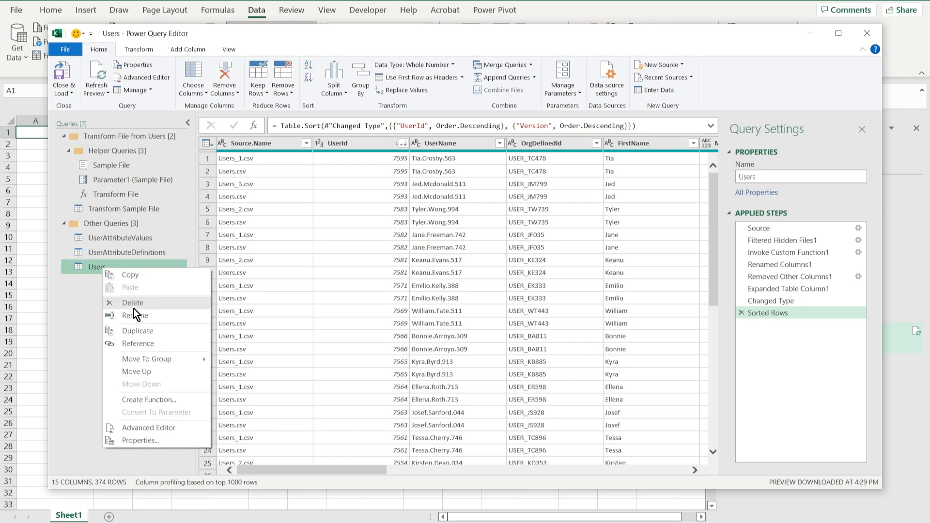
pyautogui.click(138, 334)
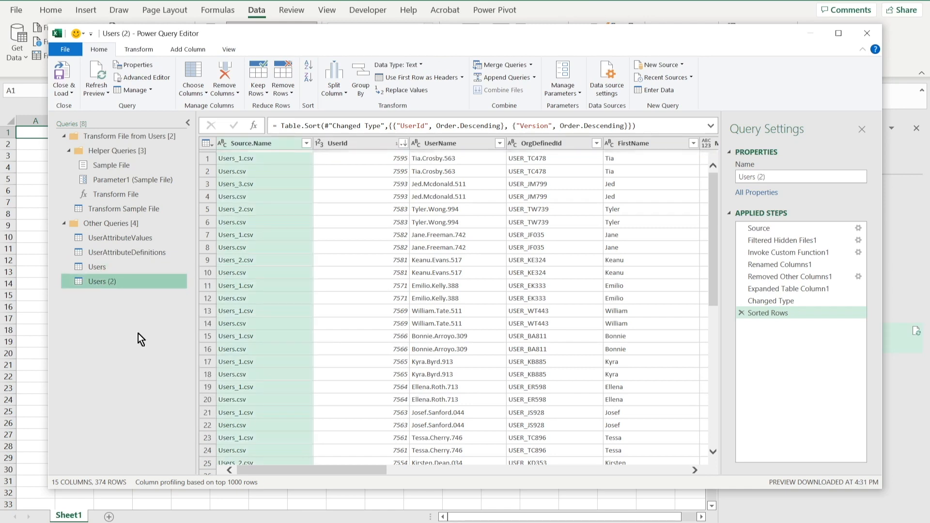
pyautogui.click(777, 177)
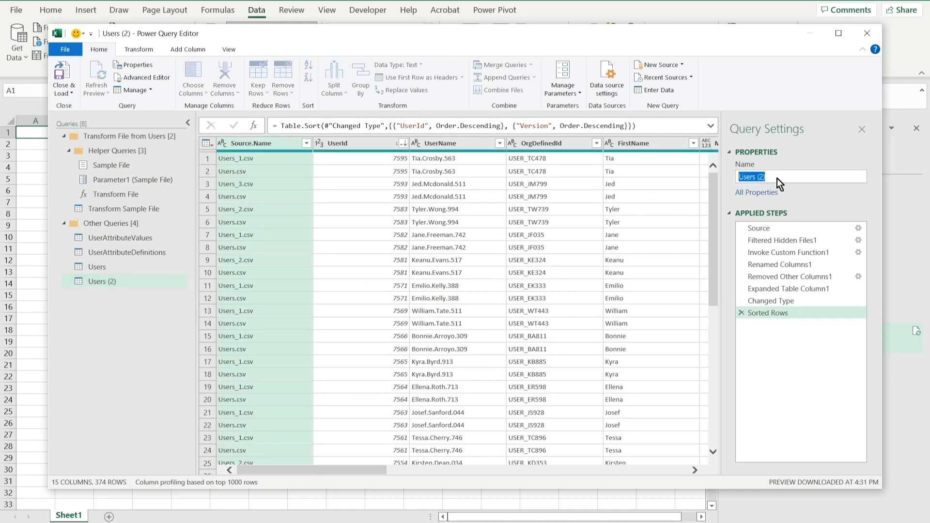
pyautogui.write('Max_Version')
pyautogui.press('Return')
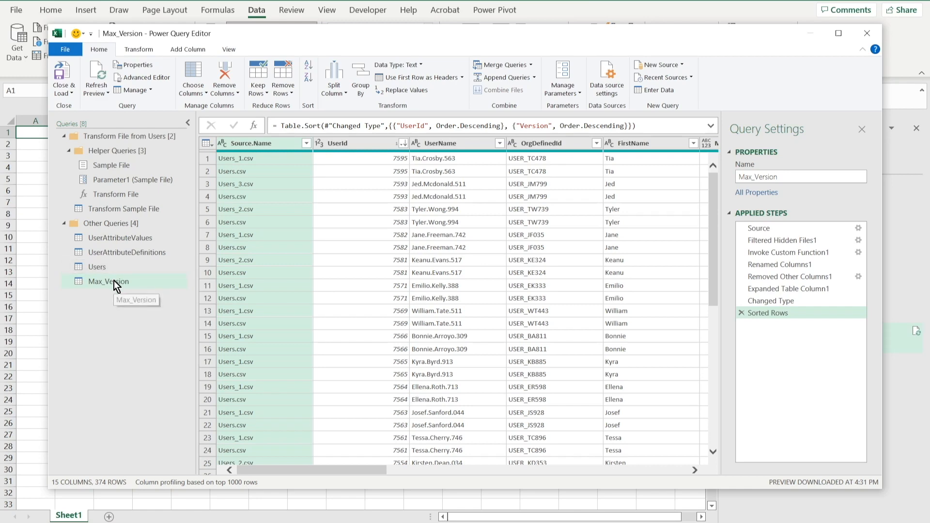
# Group the Max_Version query by UserId, adding a column named Version that takes the Max of the Version column.
pyautogui.click(144, 49)
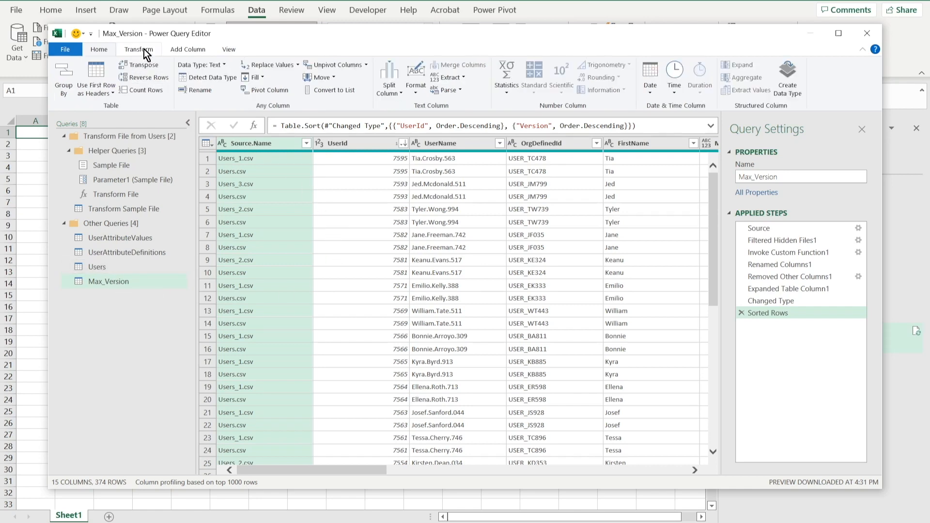
pyautogui.click(68, 79)
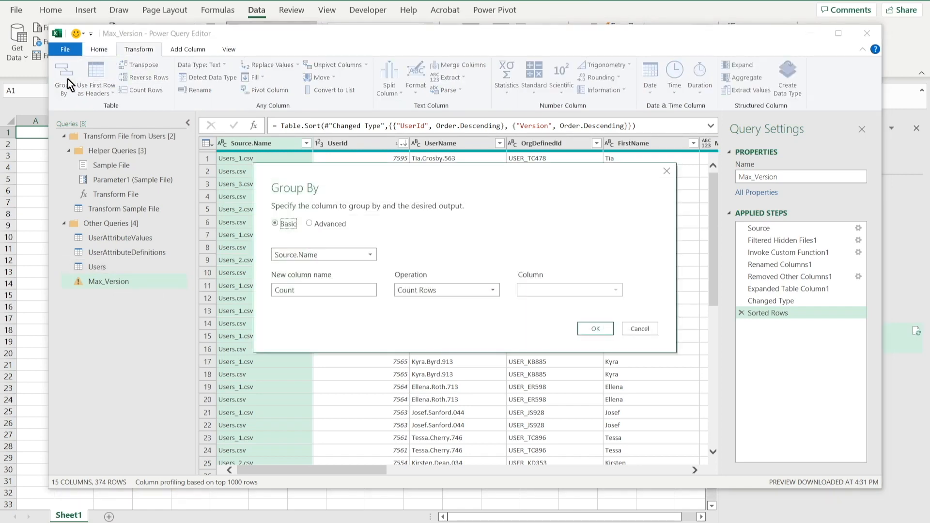
pyautogui.click(368, 254)
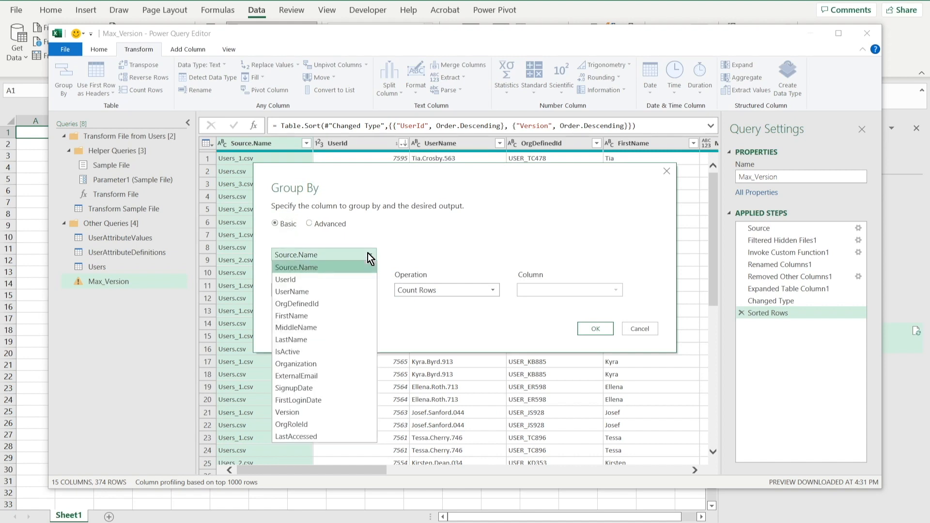
pyautogui.click(298, 279)
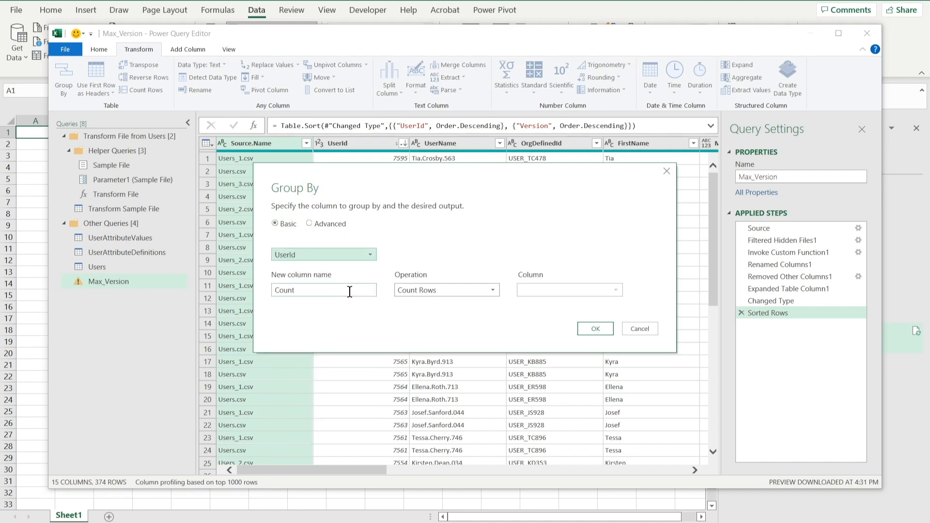
pyautogui.moveTo(368, 291); pyautogui.dragTo(232, 294)
pyautogui.write('Version')
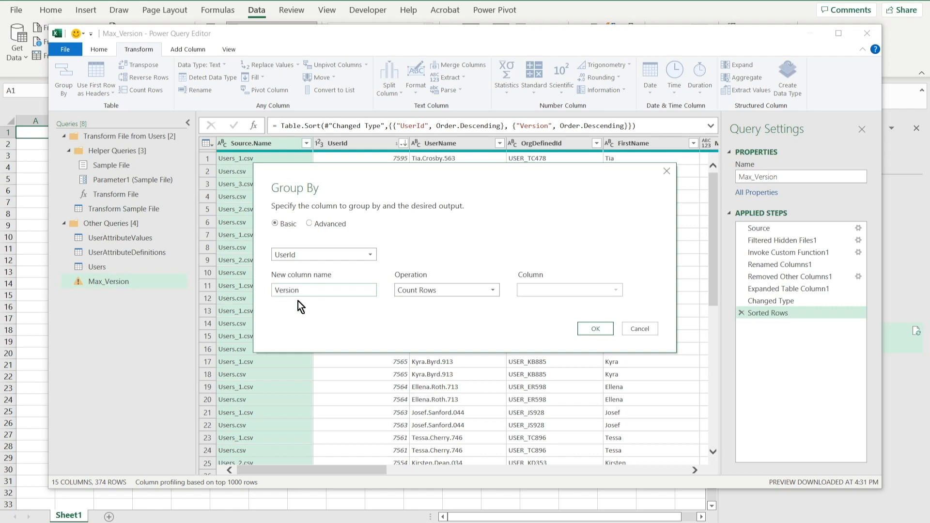
pyautogui.click(495, 291)
pyautogui.click(414, 351)
pyautogui.click(614, 289)
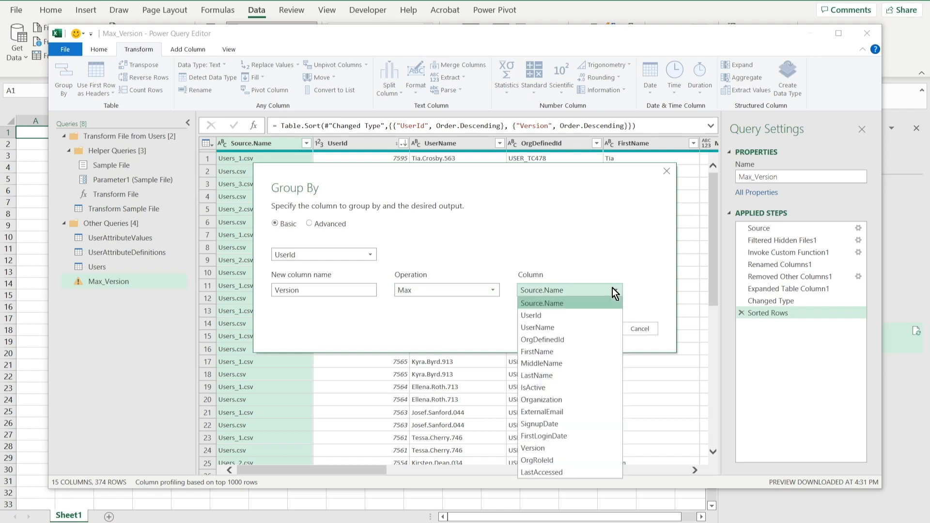
pyautogui.click(545, 449)
pyautogui.click(589, 330)
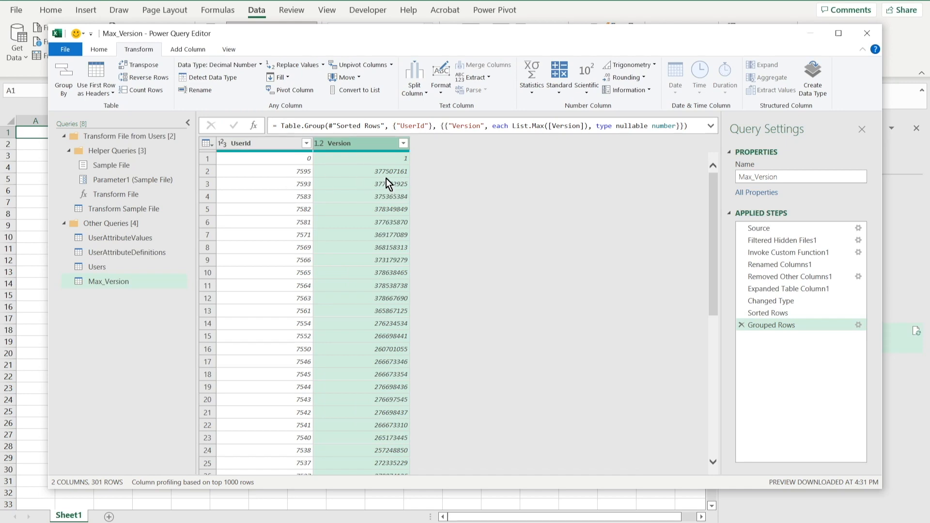
# Merge Max_Version with the Users query, matching on UserId and Version with a Left Outer join.
pyautogui.click(95, 51)
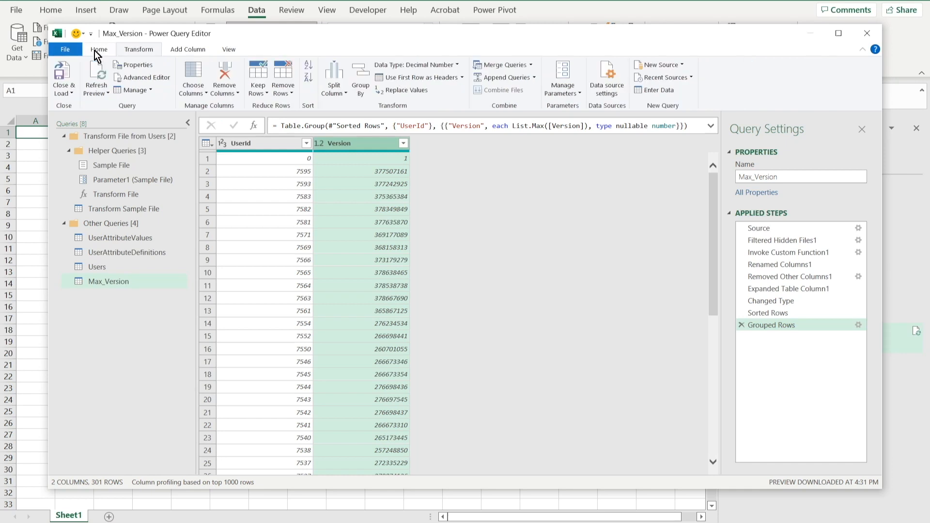
pyautogui.click(518, 65)
pyautogui.click(459, 319)
pyautogui.click(377, 377)
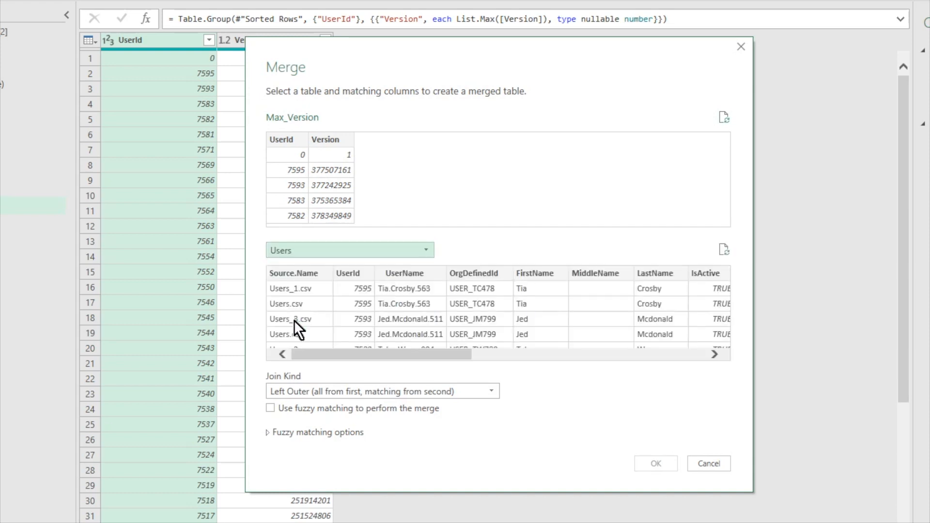
pyautogui.click(293, 140)
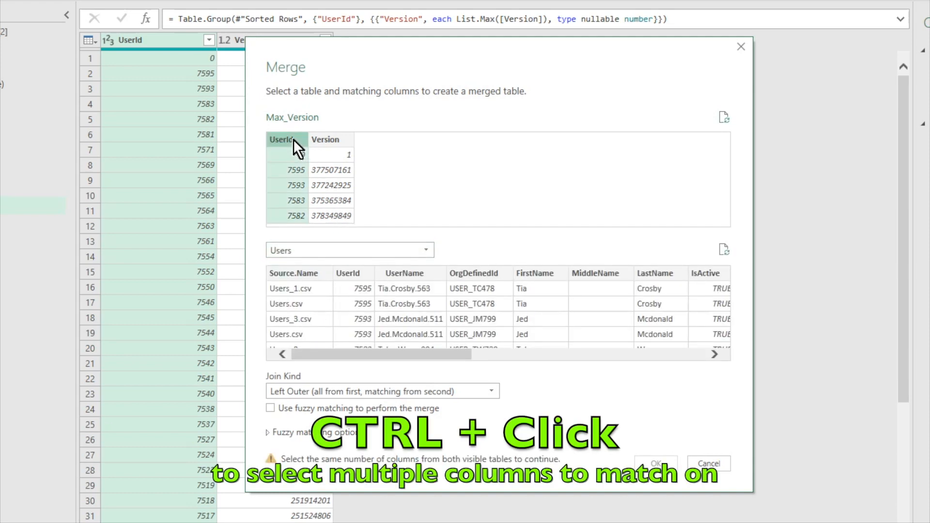
pyautogui.keyDown('ctrl'); pyautogui.click(339, 139); pyautogui.keyUp('ctrl')
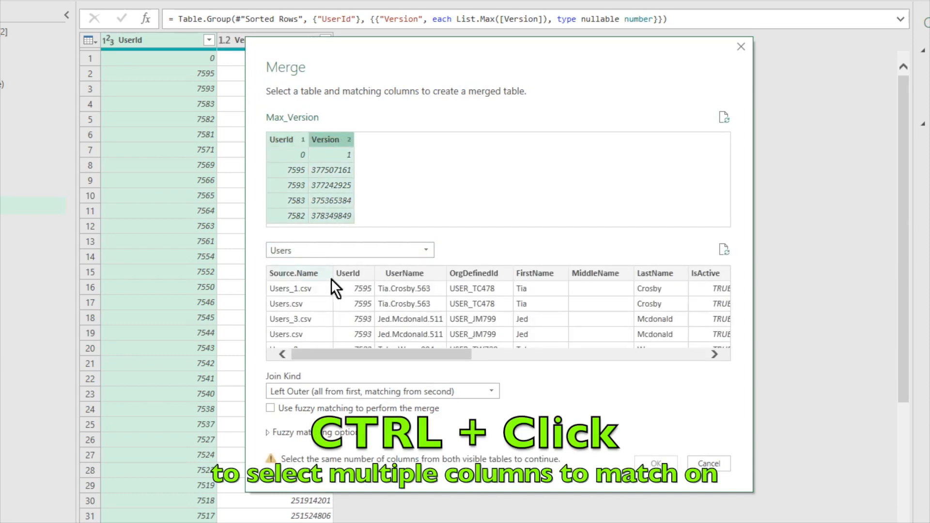
pyautogui.click(349, 274)
pyautogui.click(669, 354)
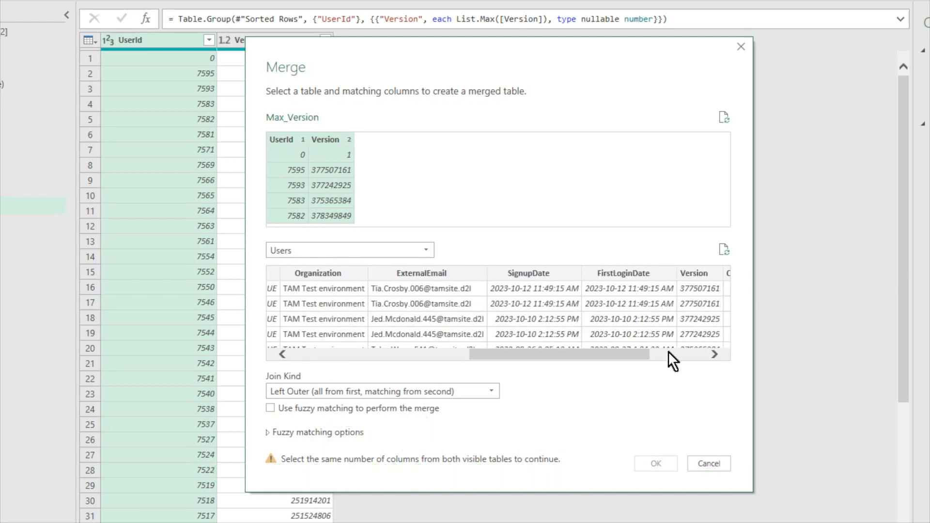
pyautogui.keyDown('ctrl'); pyautogui.click(698, 272); pyautogui.keyUp('ctrl')
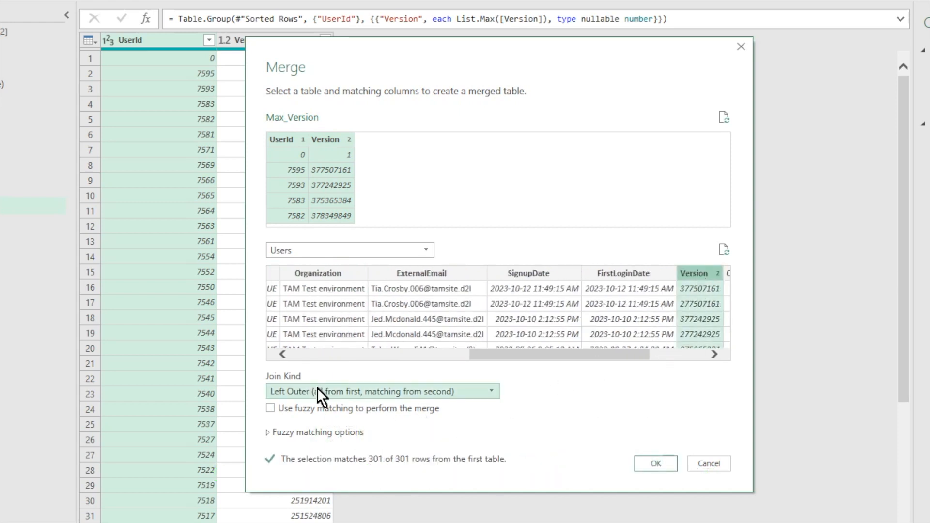
pyautogui.click(656, 463)
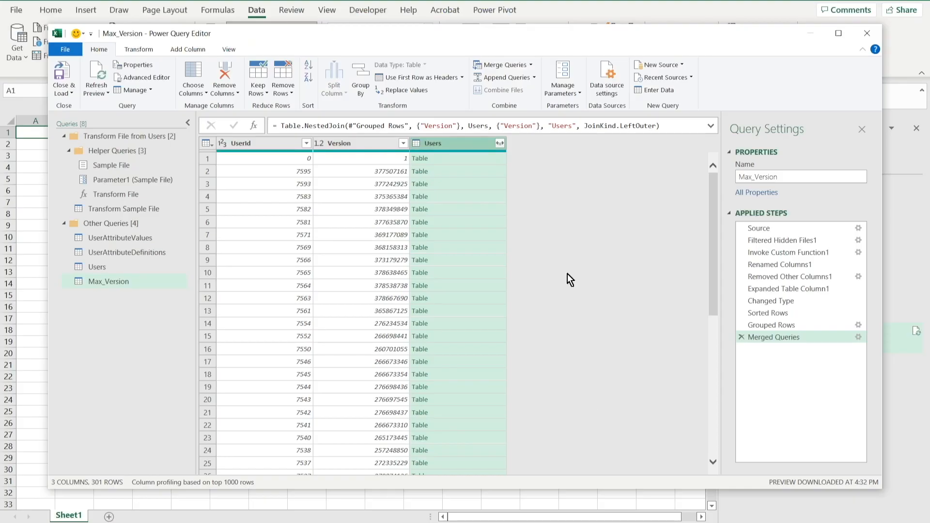
# Expand the merged Users column without Source.Name, UserId and Version, and without the original column name as prefix.
pyautogui.click(501, 143)
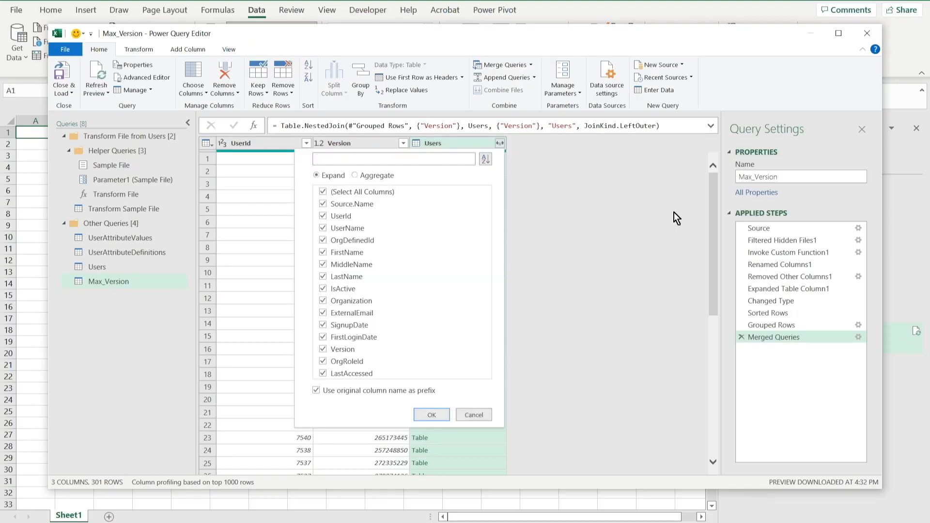
pyautogui.click(323, 205)
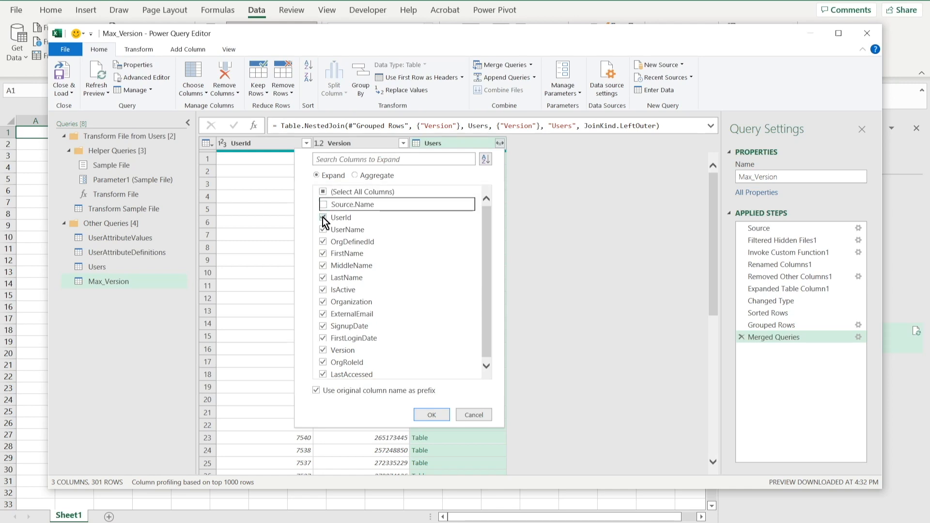
pyautogui.click(323, 218)
pyautogui.click(323, 350)
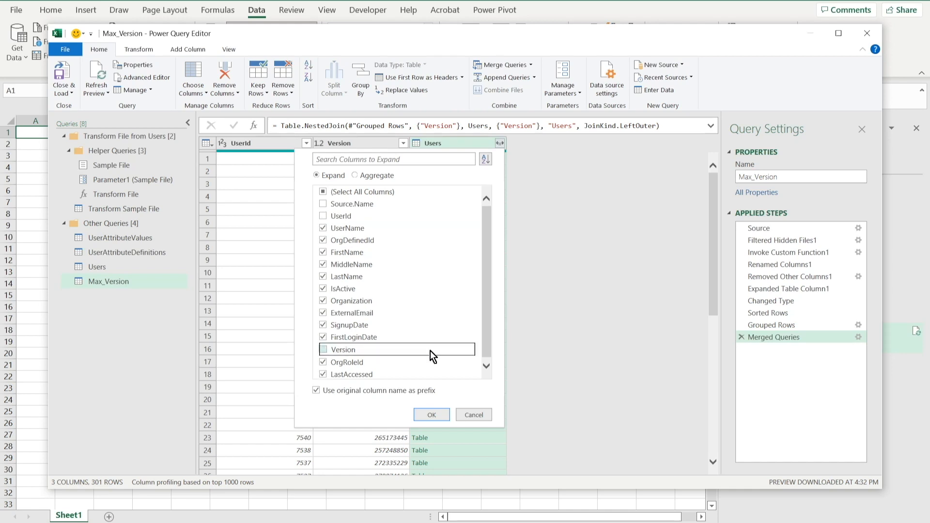
pyautogui.click(316, 390)
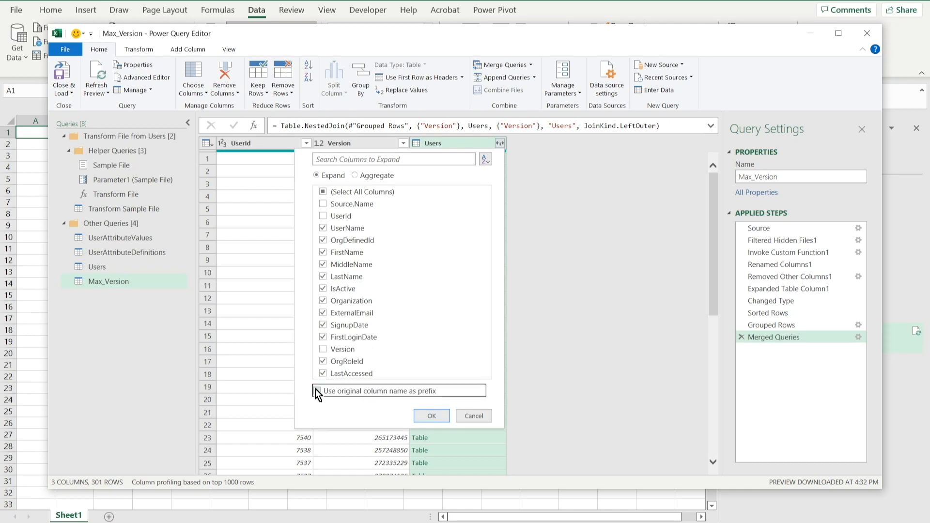
pyautogui.click(428, 418)
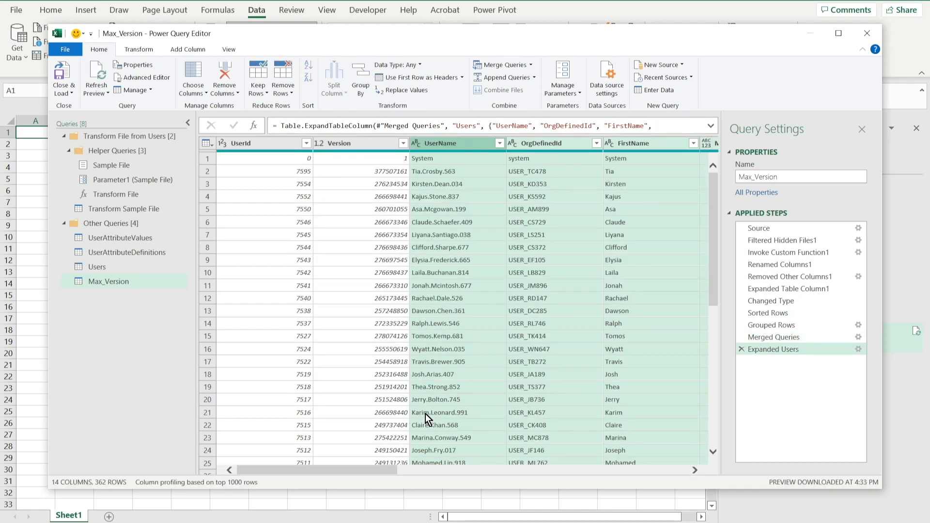
# Move the Version column between FirstLoginDate and OrgRoleId in the Max_Version query.
pyautogui.click(264, 144)
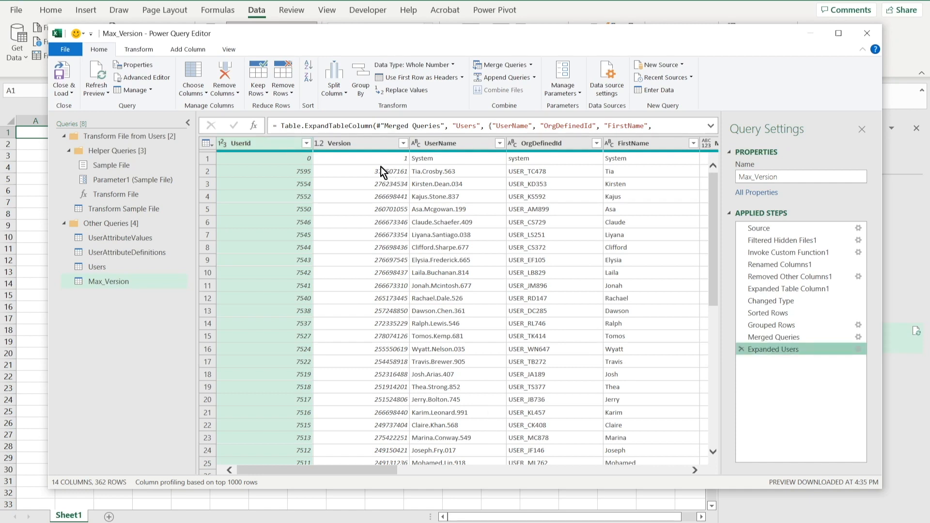
pyautogui.moveTo(366, 144); pyautogui.dragTo(536, 139)
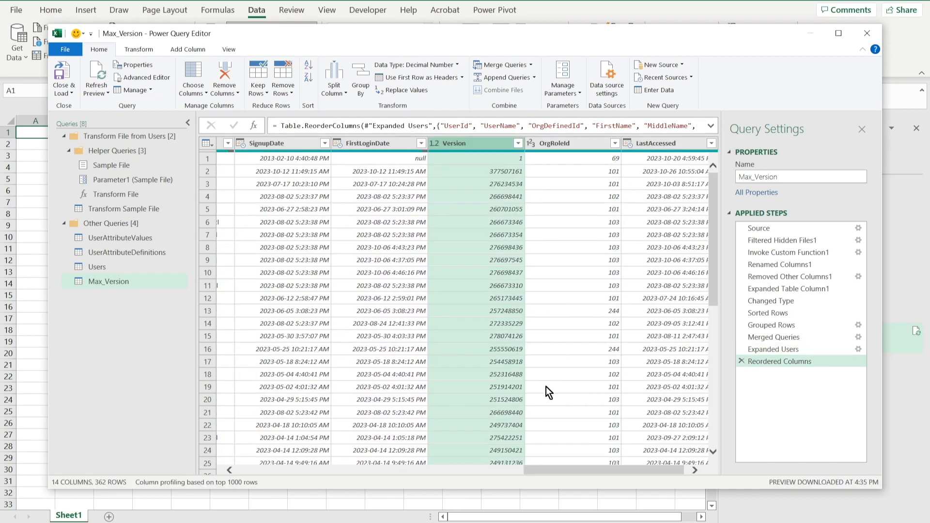
pyautogui.moveTo(545, 471); pyautogui.dragTo(256, 477)
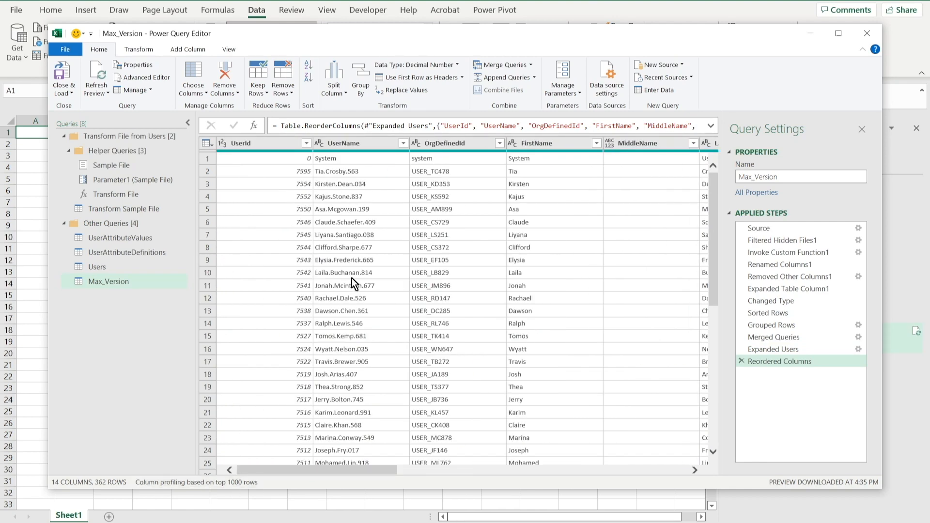
# Close the Power Query Editor and load the Max_Version query as connection only.
pyautogui.click(64, 91)
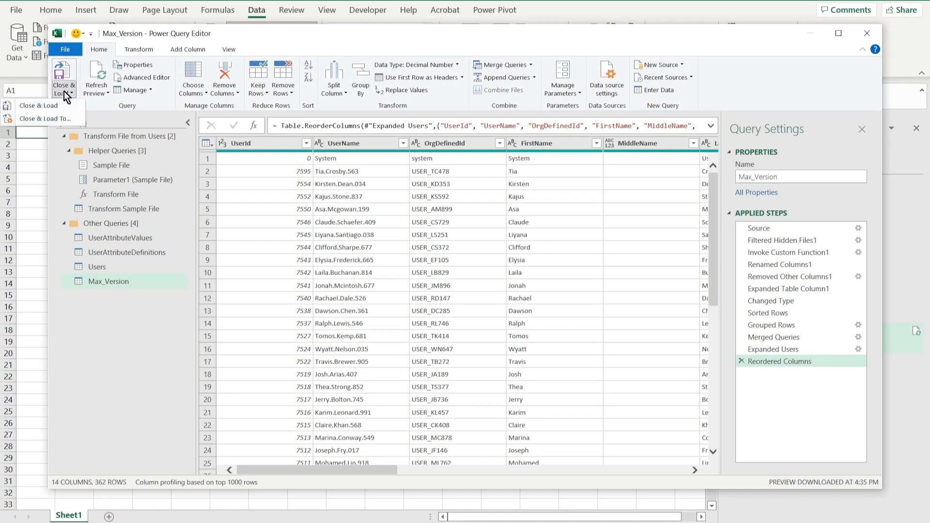
pyautogui.click(55, 119)
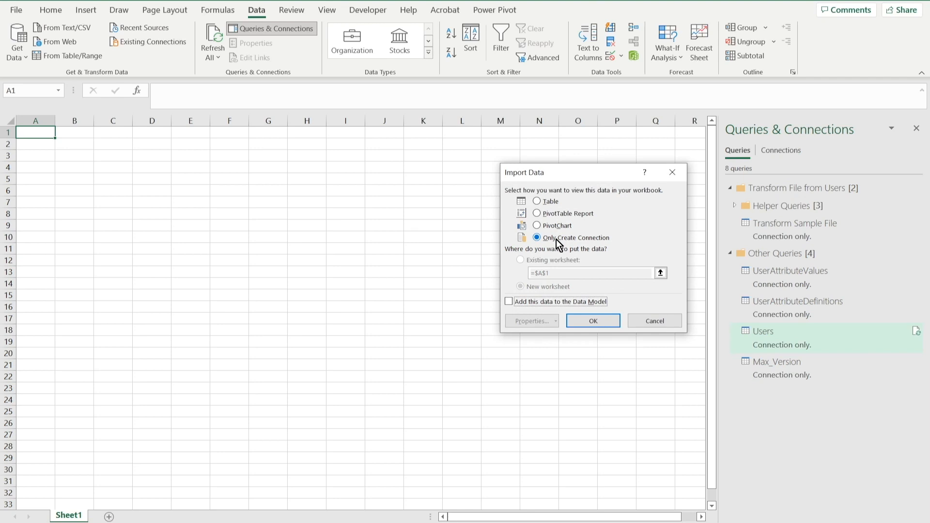
pyautogui.click(594, 320)
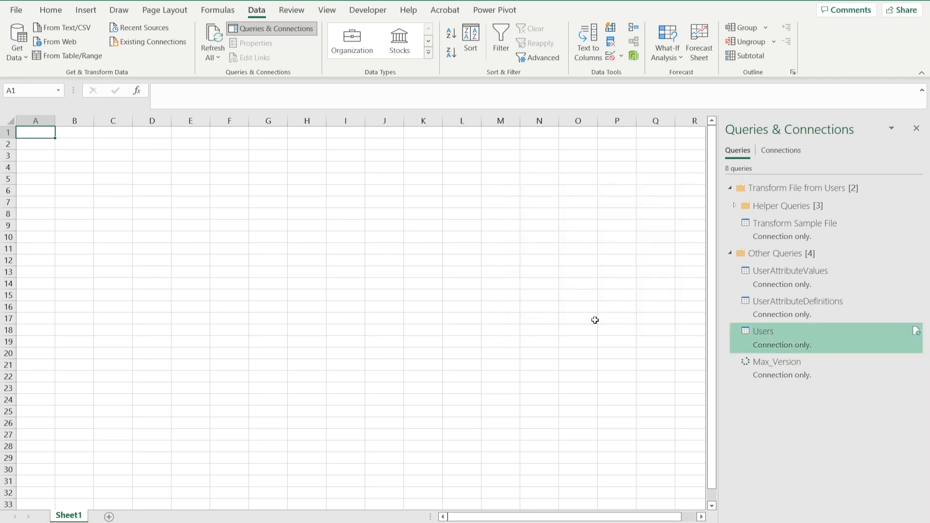